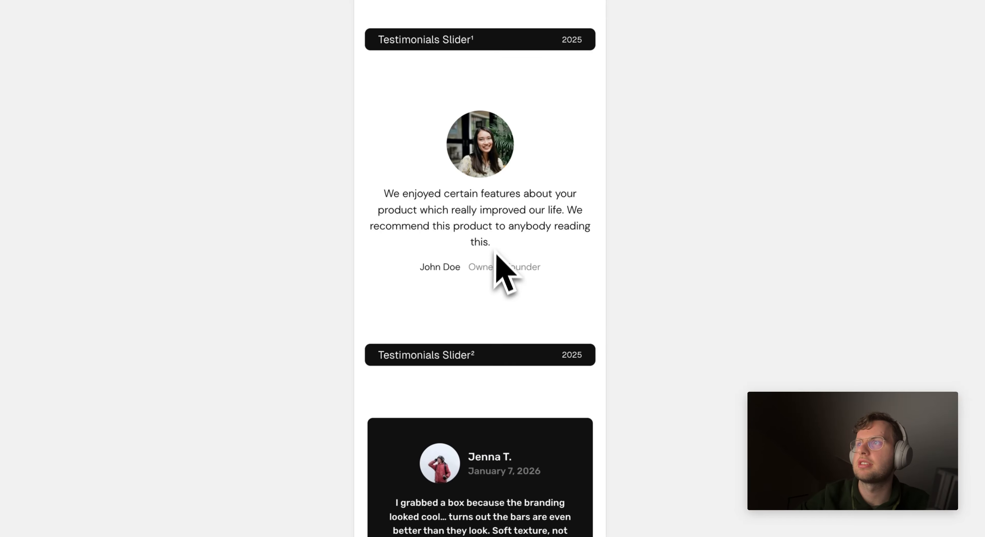
Swipe the first testimonials slider in the mobile preview and switch to the desktop preview with the preview inspector enabled
{"action": "scroll", "coordinate": [489, 286], "scroll_direction": "down", "scroll_amount": 1}
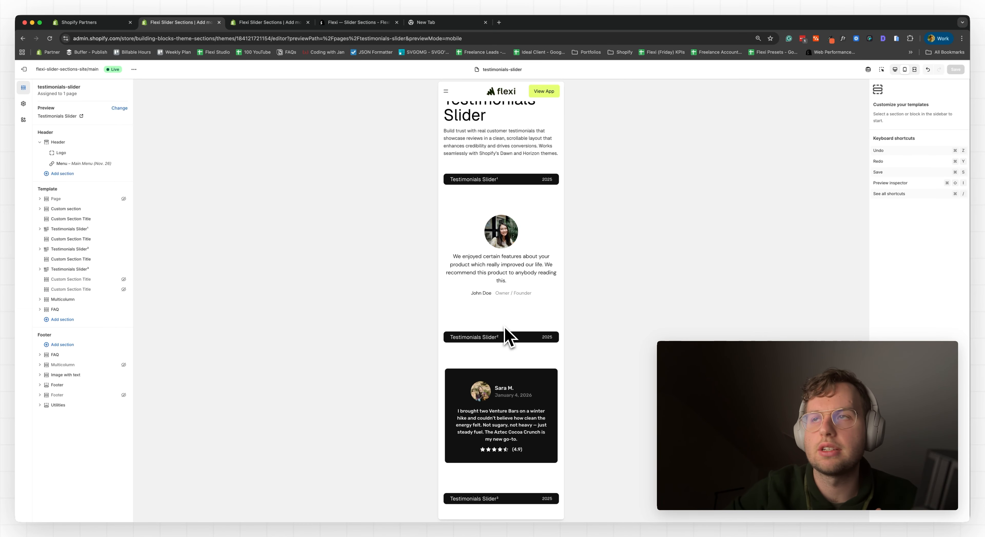
{"action": "scroll", "coordinate": [510, 321], "scroll_direction": "up", "scroll_amount": 1}
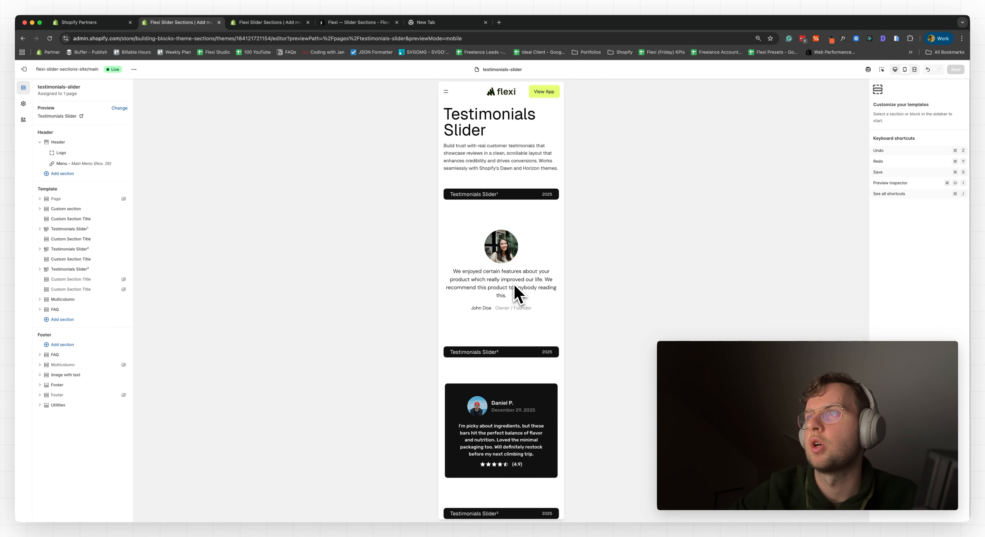
{"action": "left_click_drag", "start_coordinate": [525, 293], "coordinate": [485, 292]}
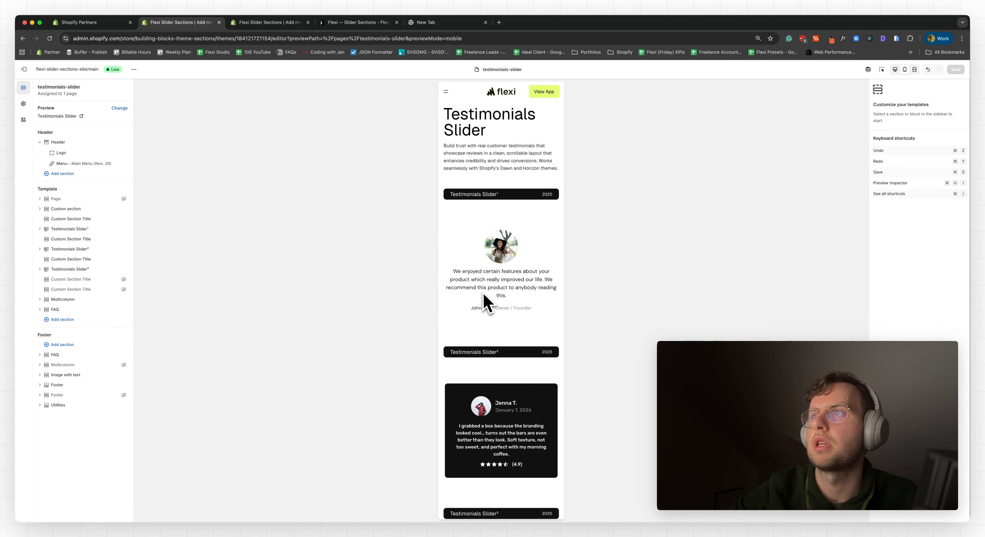
{"action": "left_click", "coordinate": [894, 69]}
{"action": "left_click", "coordinate": [881, 69]}
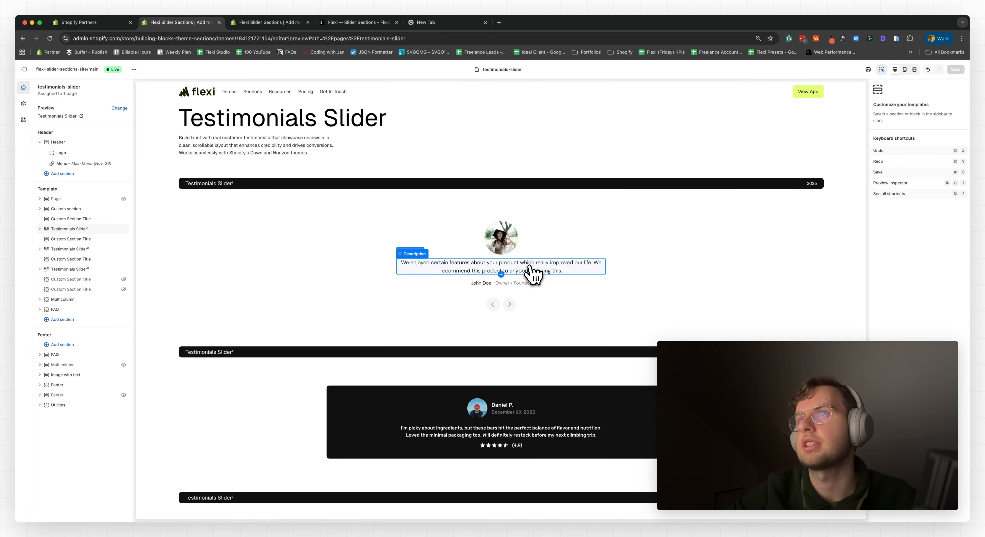
Try the Custom Theme page width on the Testimonials Slider¹ section and set it back to Fixed
{"action": "left_click", "coordinate": [81, 230]}
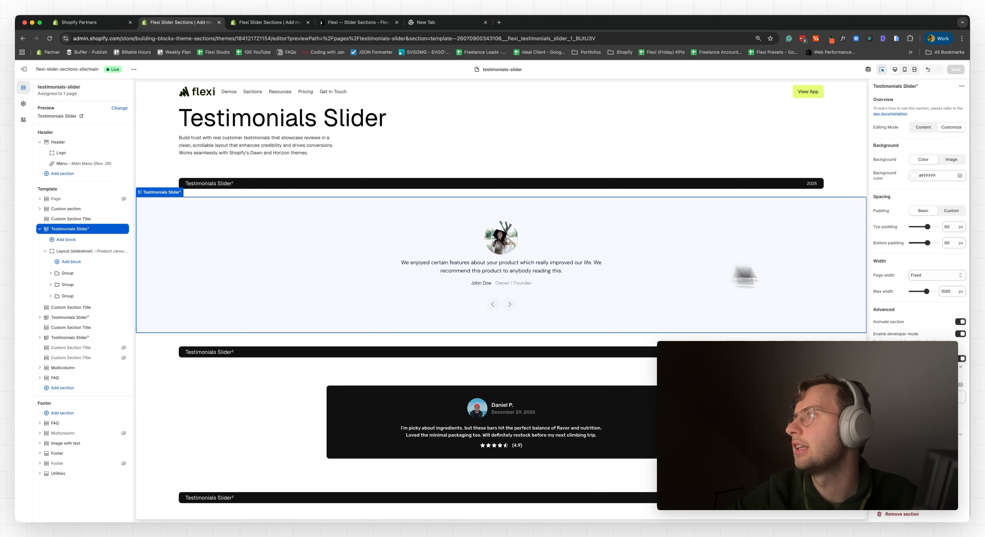
{"action": "left_click", "coordinate": [939, 281]}
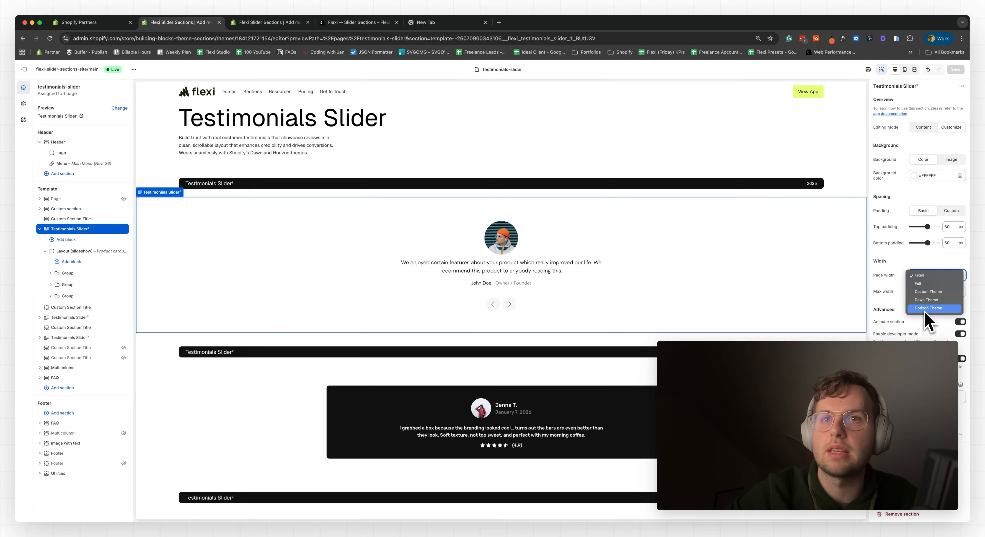
{"action": "left_click", "coordinate": [927, 292]}
{"action": "left_click", "coordinate": [932, 276]}
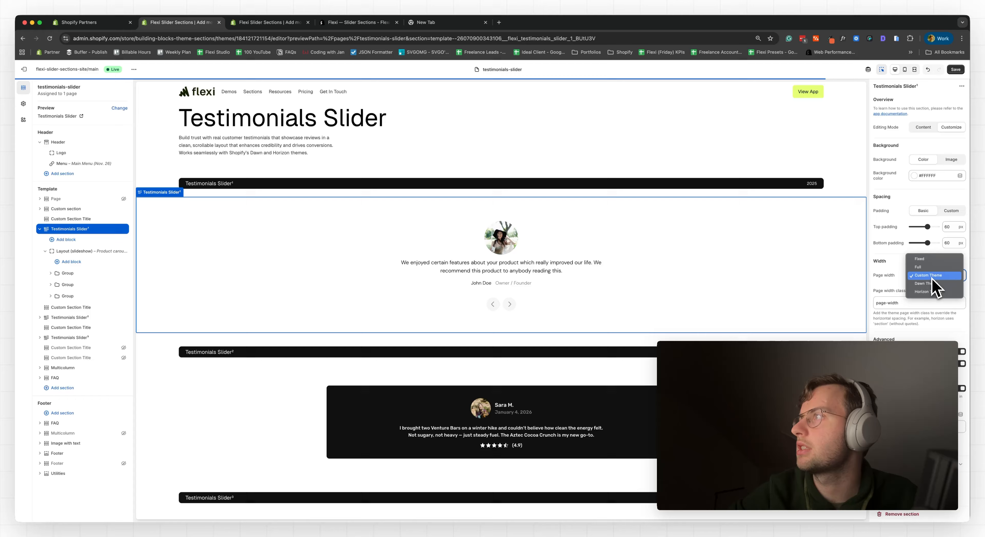
{"action": "left_click", "coordinate": [930, 260]}
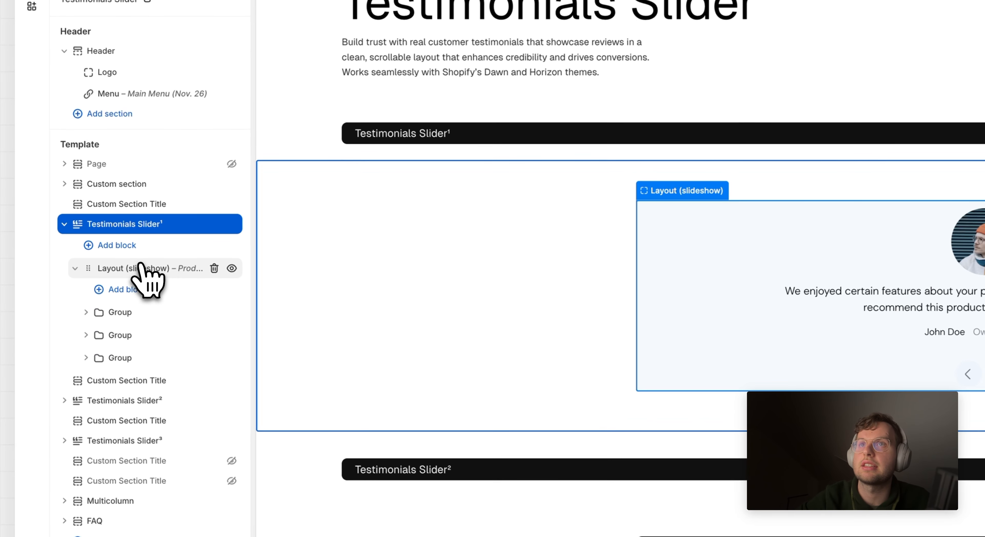
Set the editing mode of the Testimonials Slider¹ Layout (slideshow) block to Customize and examine its autoplay and arrow settings
{"action": "left_click", "coordinate": [127, 264]}
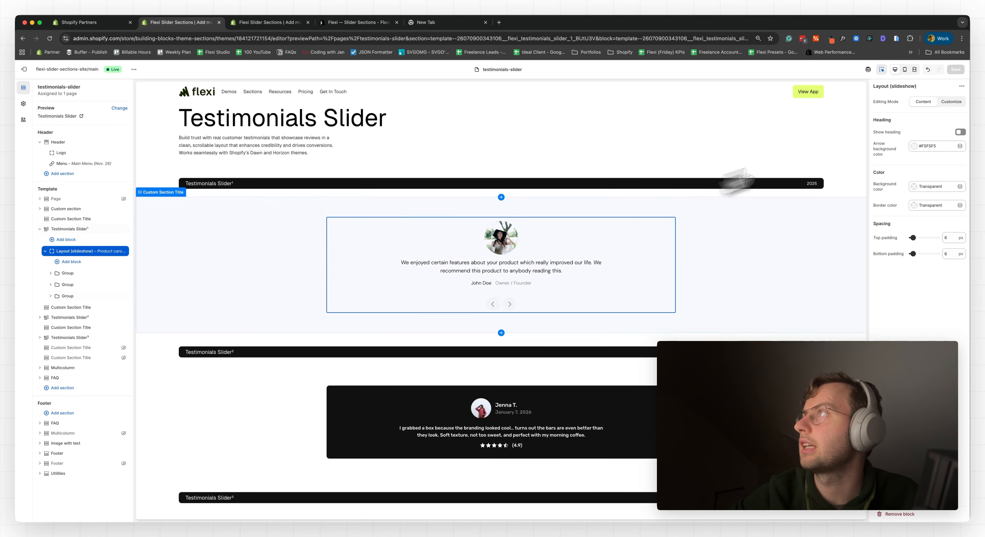
{"action": "left_click", "coordinate": [950, 102]}
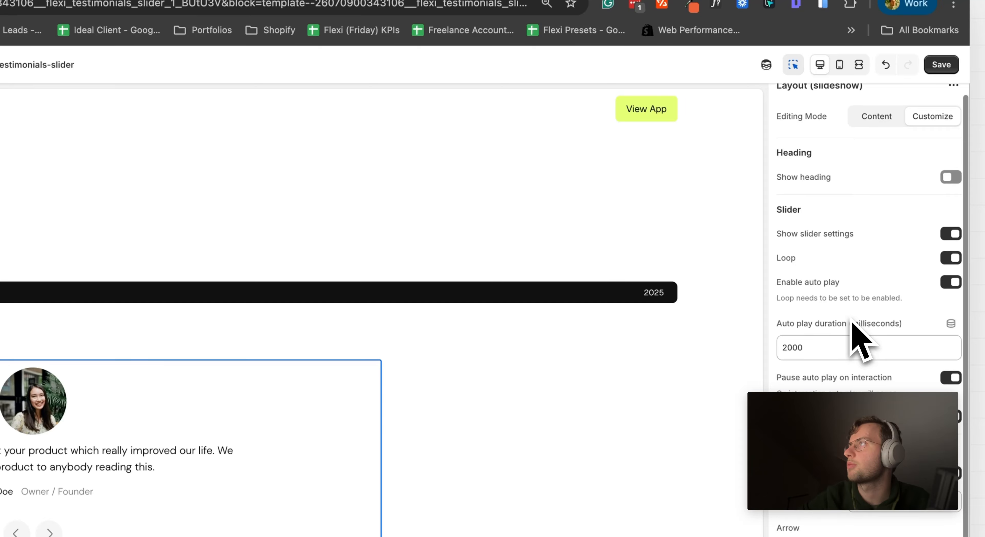
{"action": "double_click", "coordinate": [820, 361]}
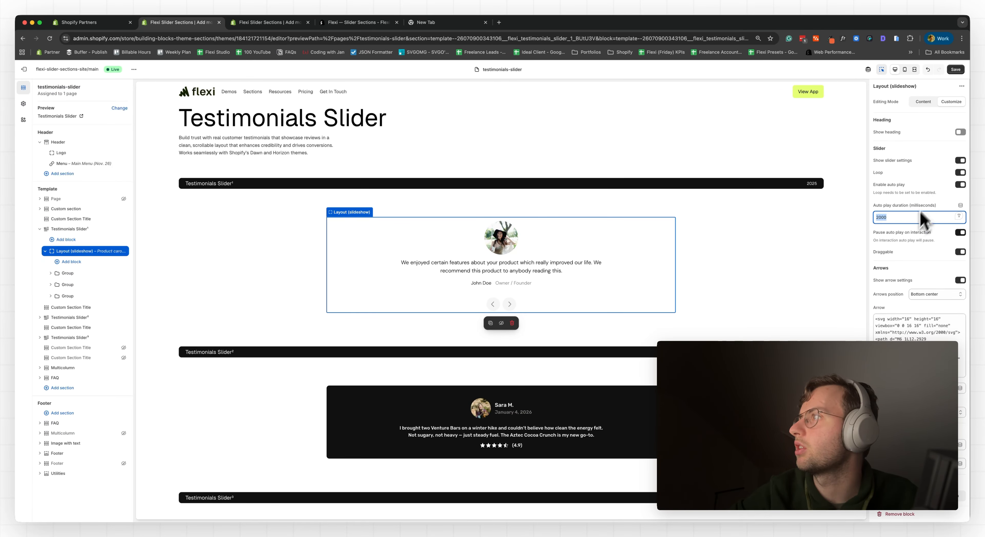
{"action": "scroll", "coordinate": [920, 226], "scroll_direction": "down", "scroll_amount": 2}
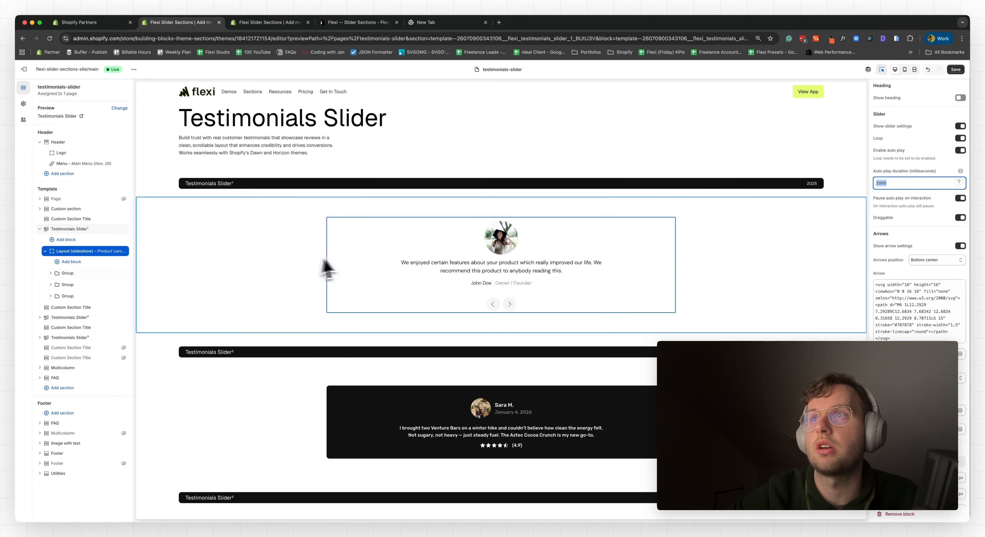
Inspect the group, description, image, author name and role text blocks of a slide in Testimonials Slider¹, ending on the section itself
{"action": "left_click", "coordinate": [384, 258]}
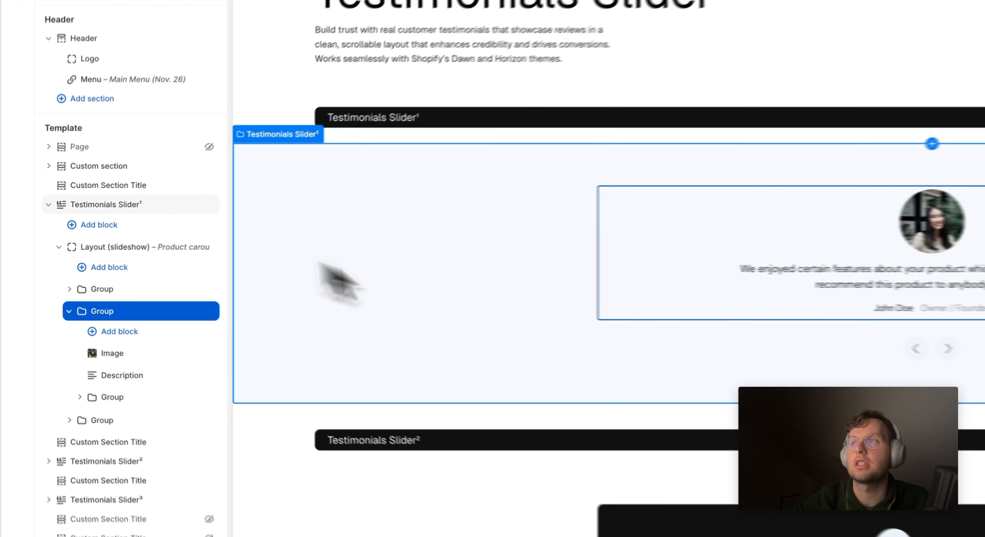
{"action": "left_click", "coordinate": [837, 278]}
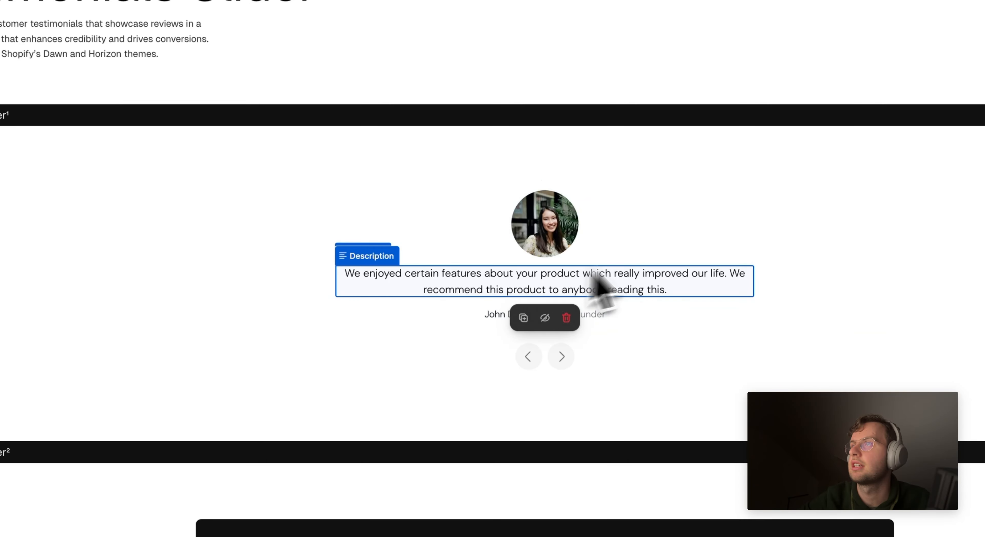
{"action": "left_click", "coordinate": [575, 235]}
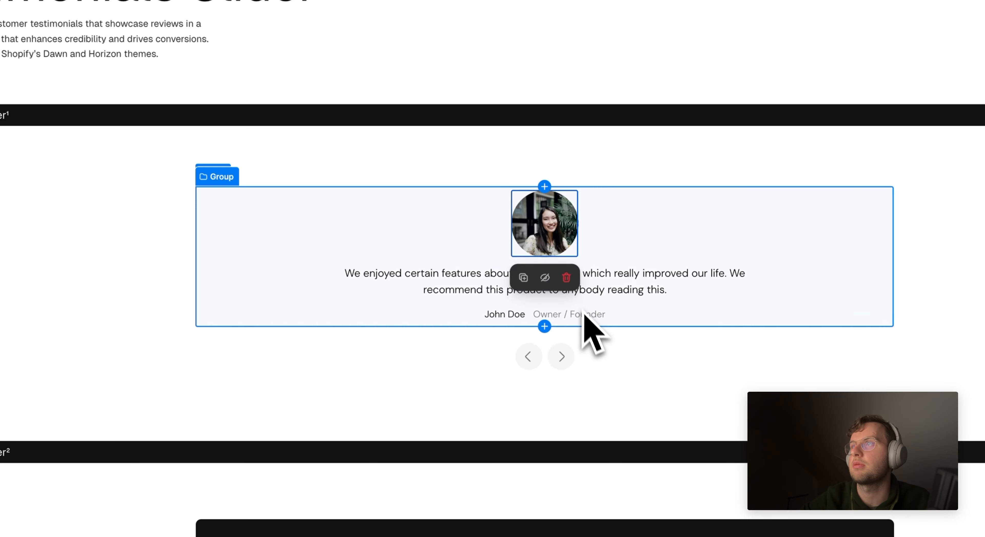
{"action": "left_click", "coordinate": [541, 315]}
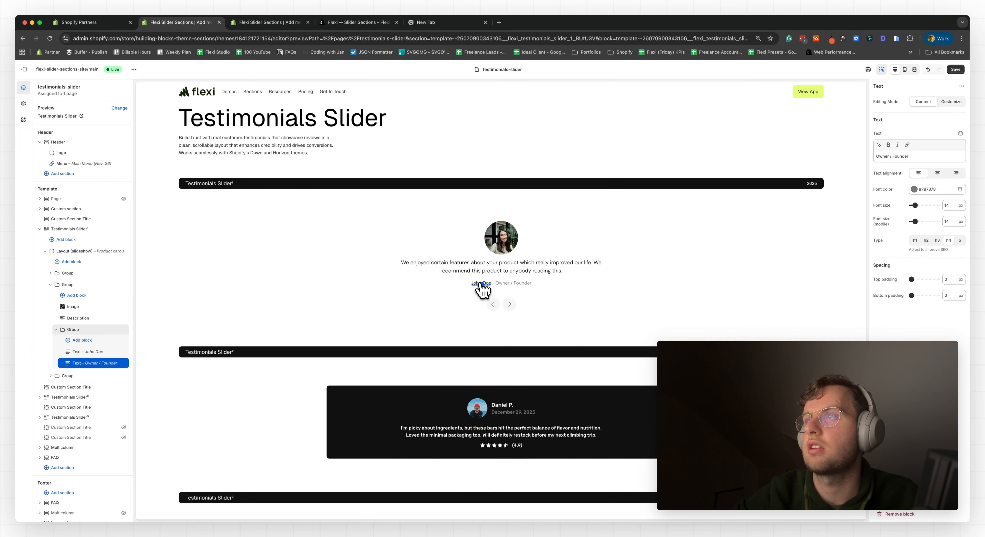
{"action": "left_click", "coordinate": [505, 318]}
{"action": "left_click", "coordinate": [521, 315]}
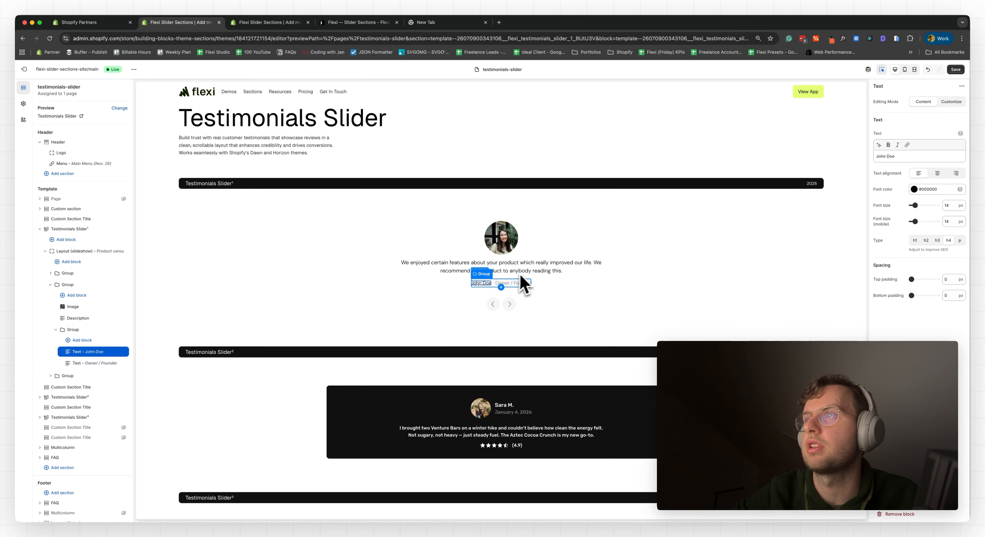
{"action": "left_click", "coordinate": [541, 270]}
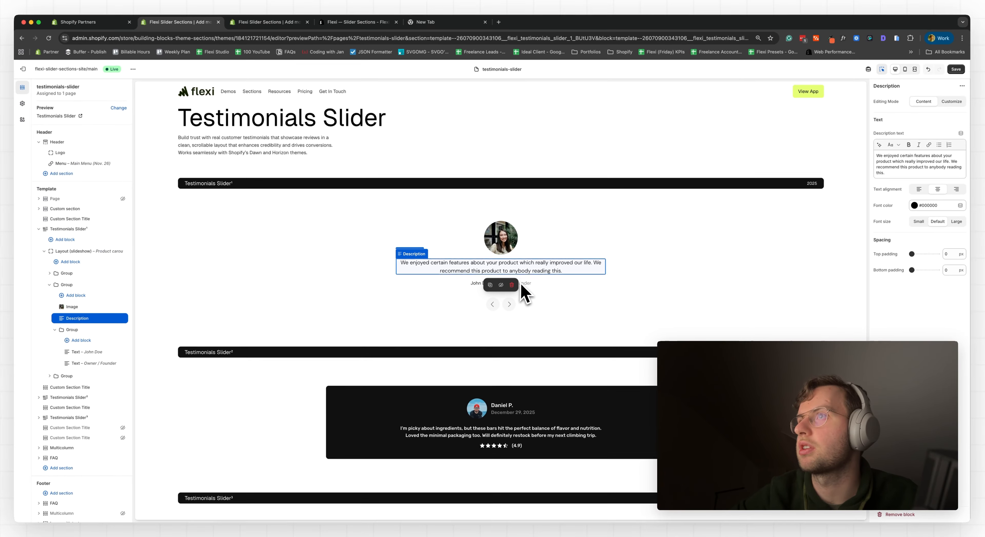
{"action": "left_click", "coordinate": [472, 297]}
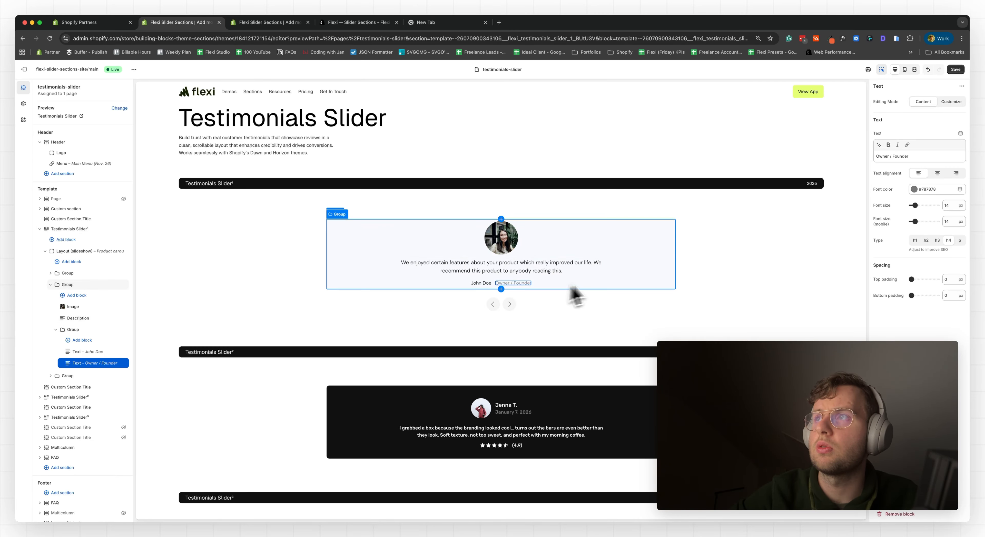
{"action": "left_click", "coordinate": [250, 302]}
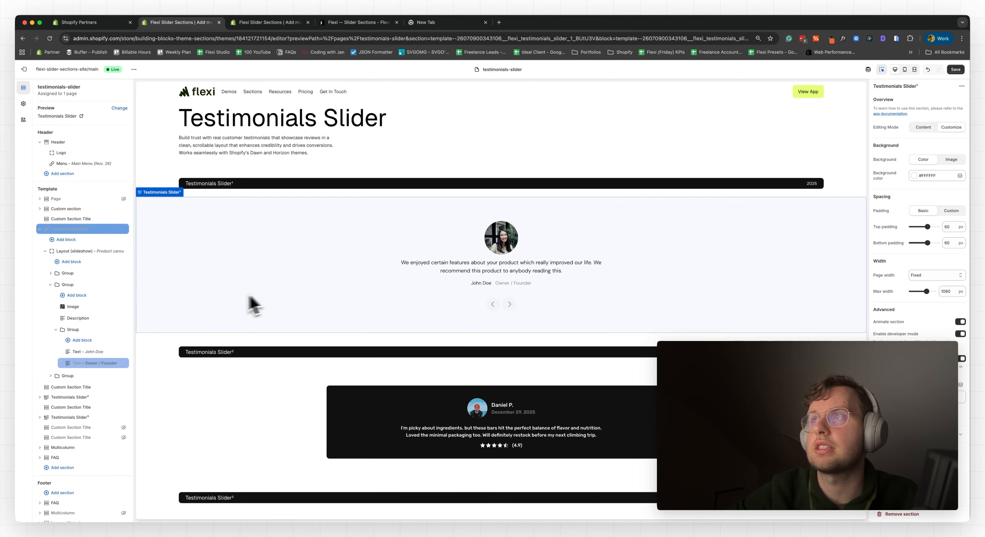
Check the page in the fullscreen and mobile previews and return to the desktop preview
{"action": "left_click", "coordinate": [912, 70]}
{"action": "left_click", "coordinate": [904, 70]}
{"action": "left_click", "coordinate": [895, 69]}
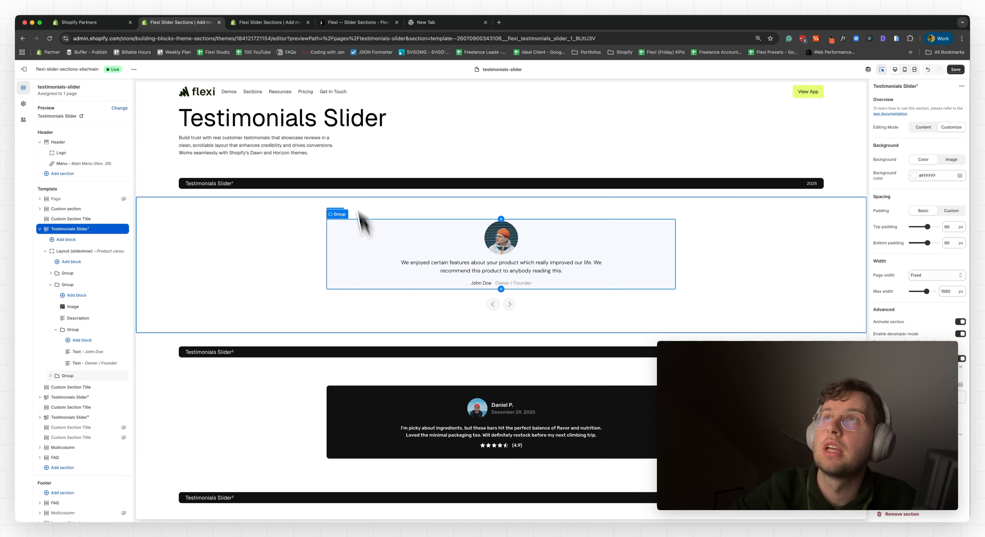
Switch to the Shopify App Store listing of Flexi — Slider Sections and review its features and pricing plans
{"action": "left_click", "coordinate": [355, 23]}
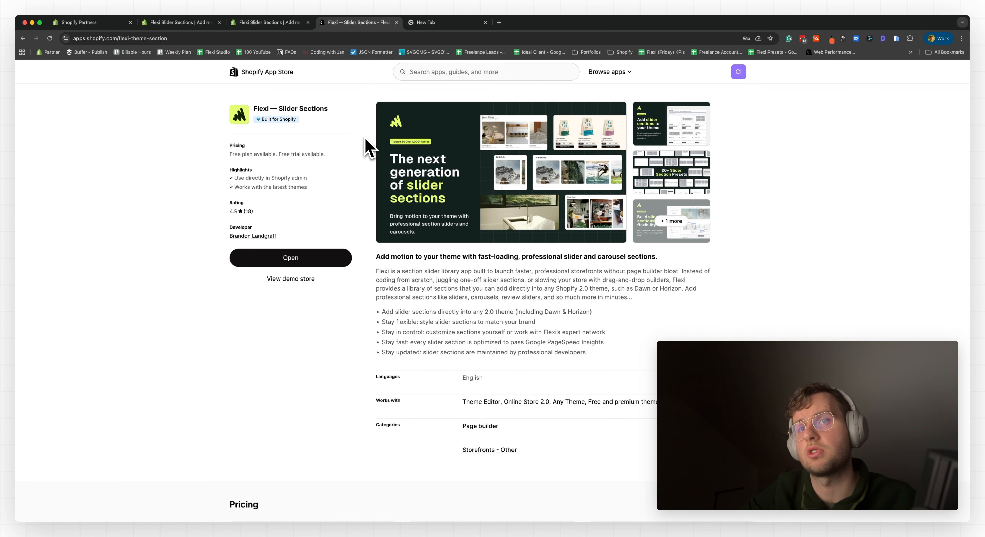
{"action": "scroll", "coordinate": [431, 280], "scroll_direction": "down", "scroll_amount": 5}
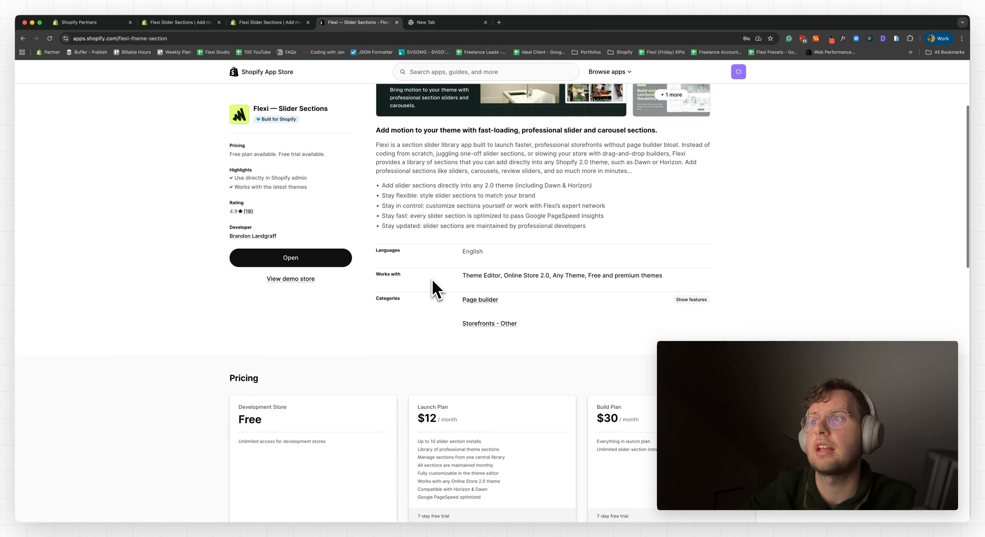
{"action": "scroll", "coordinate": [432, 281], "scroll_direction": "down", "scroll_amount": 1}
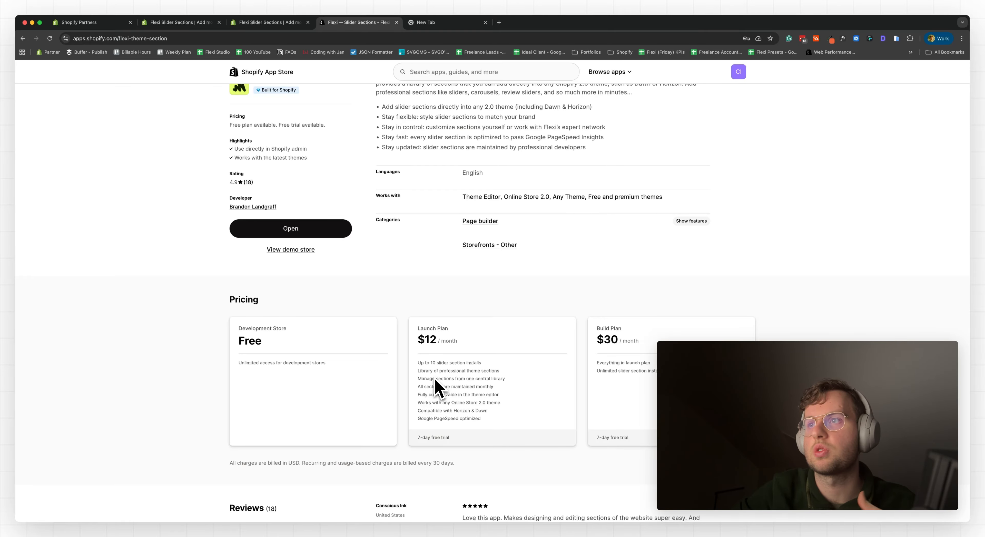
{"action": "scroll", "coordinate": [439, 389], "scroll_direction": "up", "scroll_amount": 1}
{"action": "scroll", "coordinate": [457, 426], "scroll_direction": "up", "scroll_amount": 2}
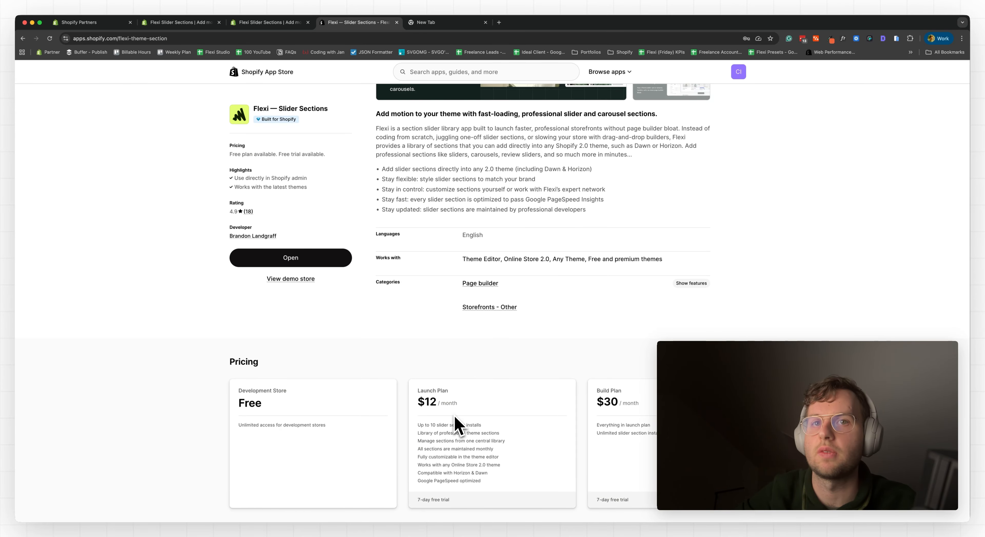
{"action": "scroll", "coordinate": [458, 425], "scroll_direction": "up", "scroll_amount": 6}
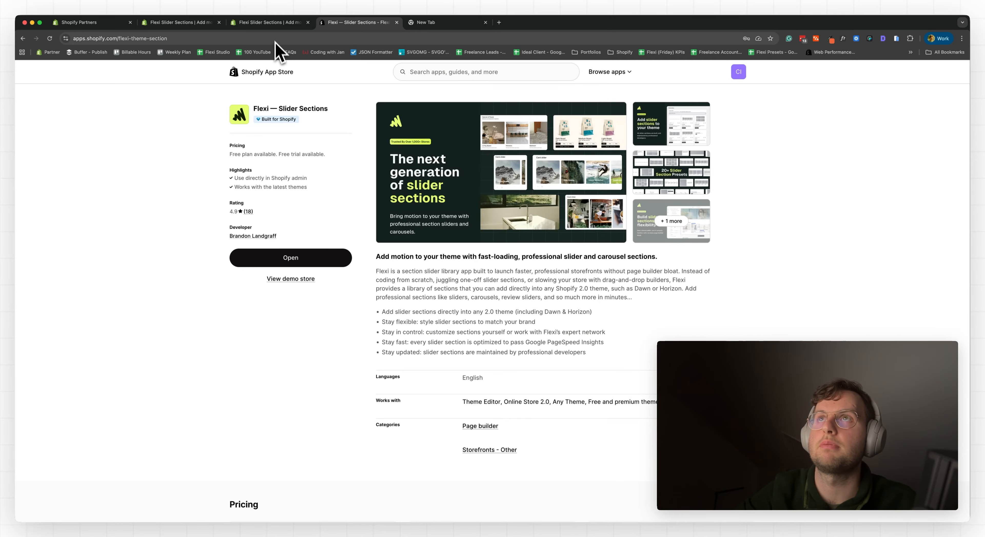
Switch to the Flexi Slider Sections library, search the sections for "test" and view the themes available for installation
{"action": "left_click", "coordinate": [267, 23]}
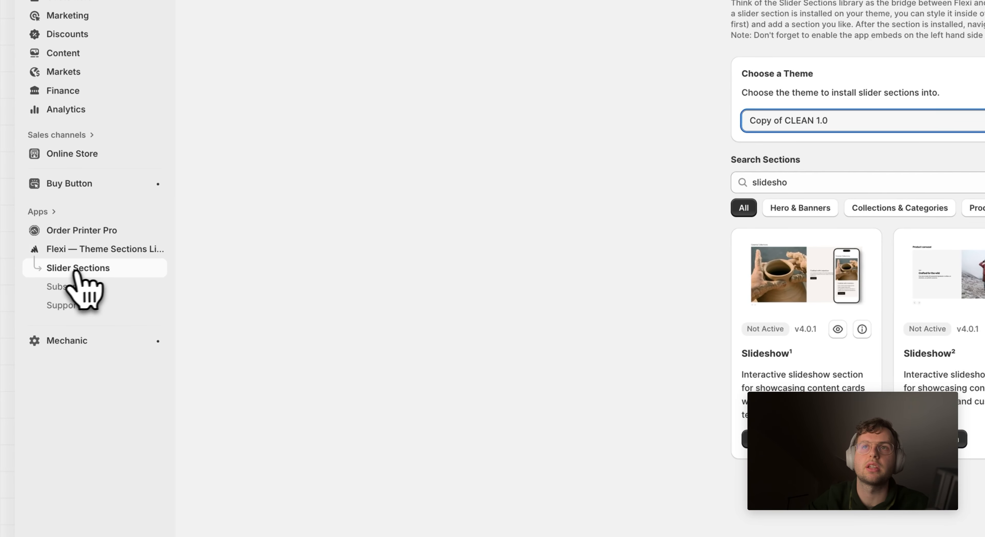
{"action": "left_click", "coordinate": [46, 253]}
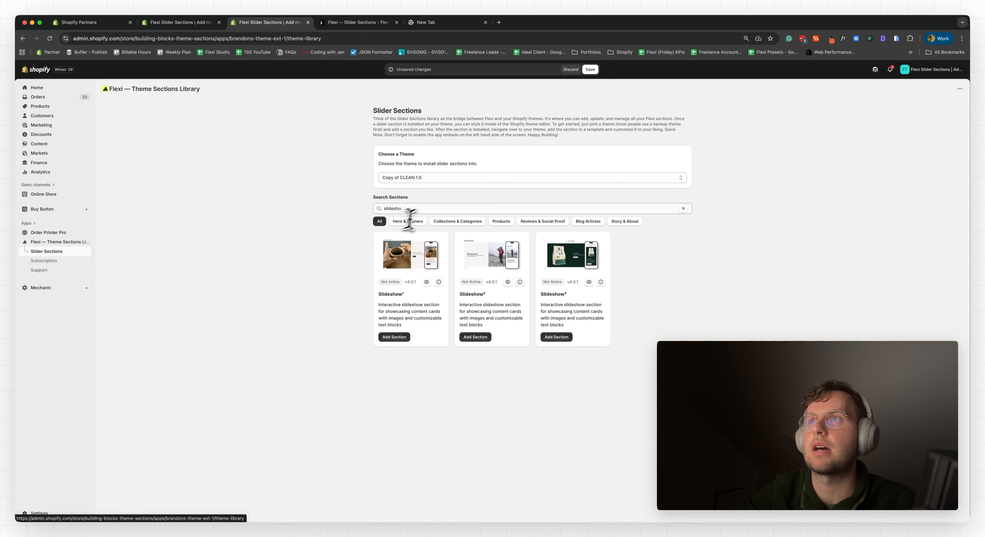
{"action": "left_click", "coordinate": [402, 209]}
{"action": "double_click", "coordinate": [391, 209]}
{"action": "type", "text": "test"}
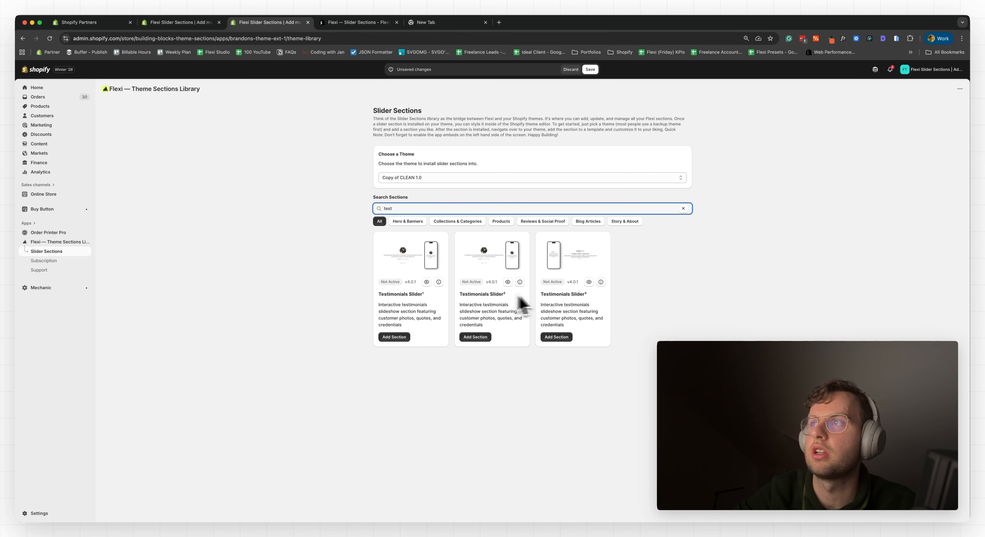
{"action": "left_click", "coordinate": [561, 181]}
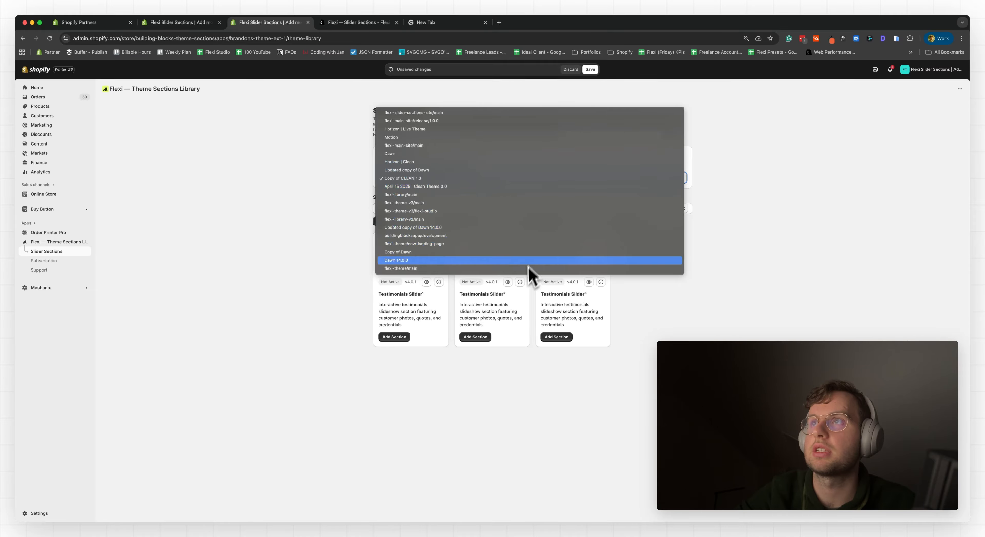
{"action": "left_click", "coordinate": [524, 282]}
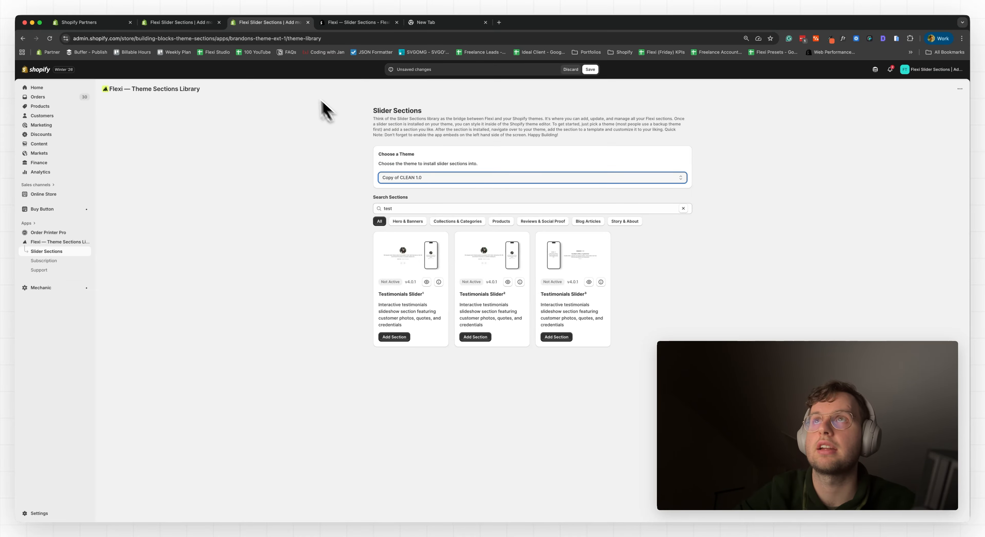
Return to the theme editor and insert a Testimonials Slider¹ section between Custom section and the first Custom Section Title
{"action": "left_click", "coordinate": [196, 25]}
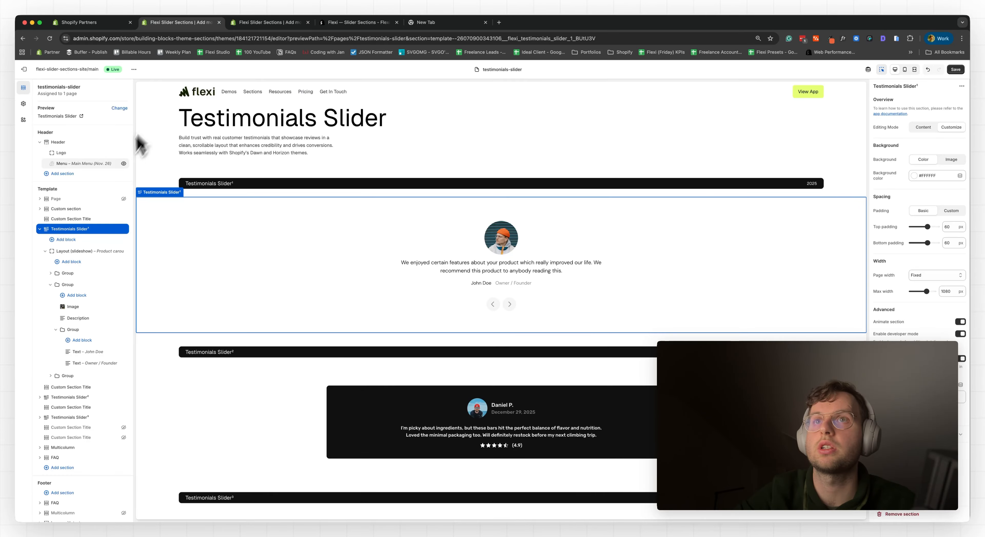
{"action": "left_click", "coordinate": [64, 218]}
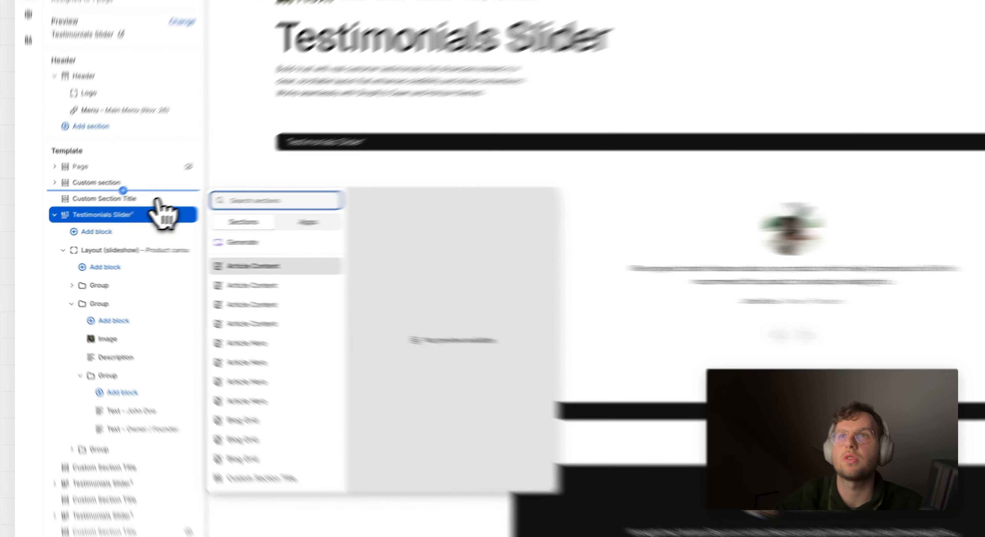
{"action": "type", "text": "test"}
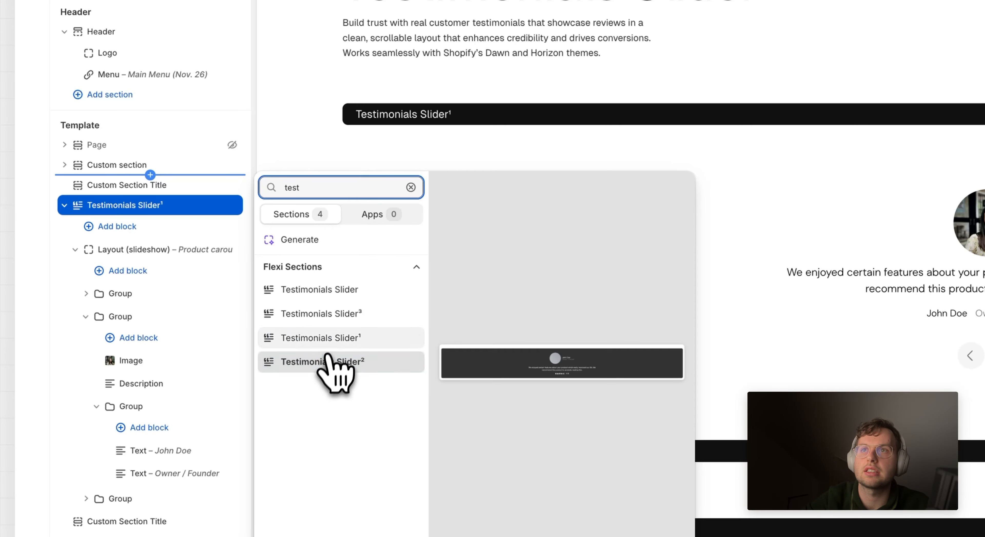
{"action": "left_click", "coordinate": [331, 338]}
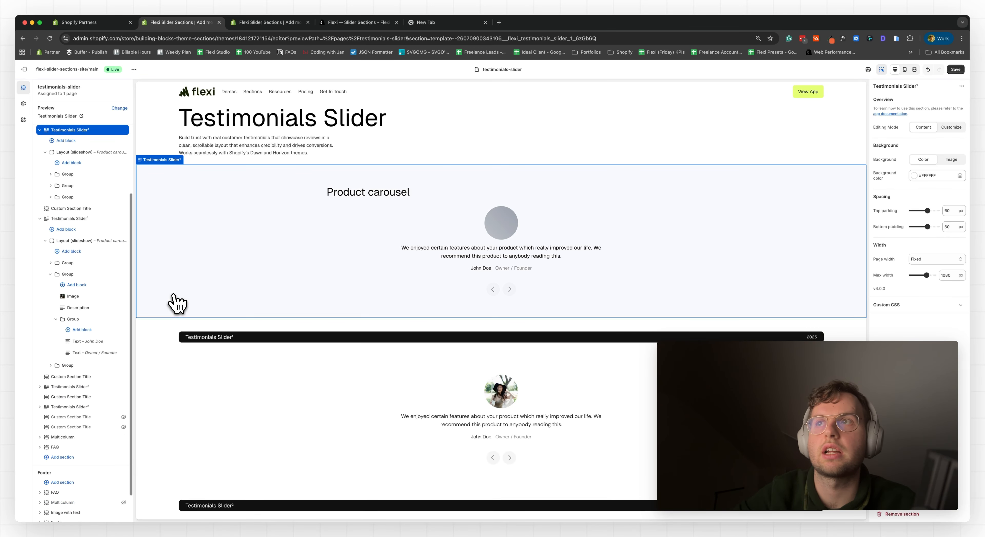
Turn off the heading of the slideshow layout in the newly added Testimonials Slider¹ section
{"action": "left_click", "coordinate": [386, 202]}
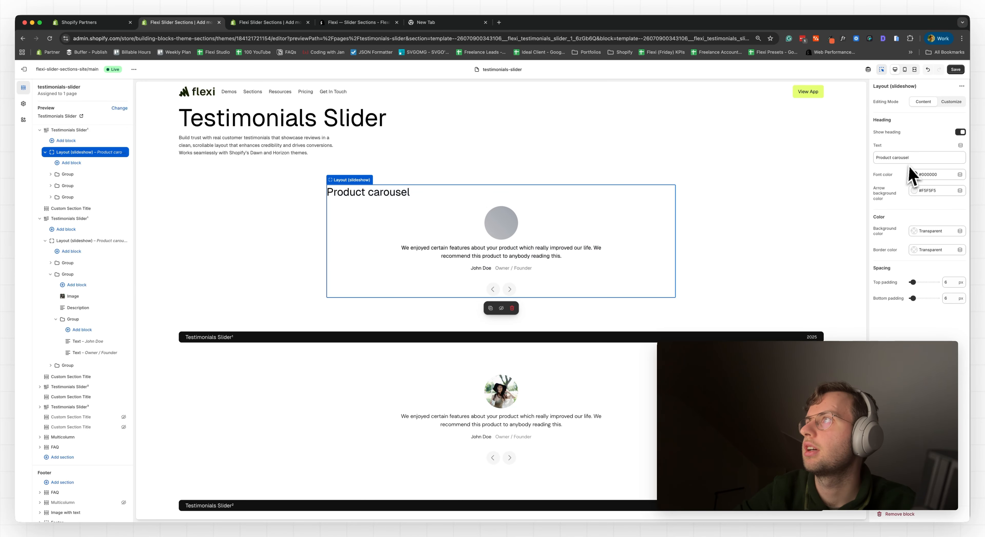
{"action": "left_click", "coordinate": [959, 132]}
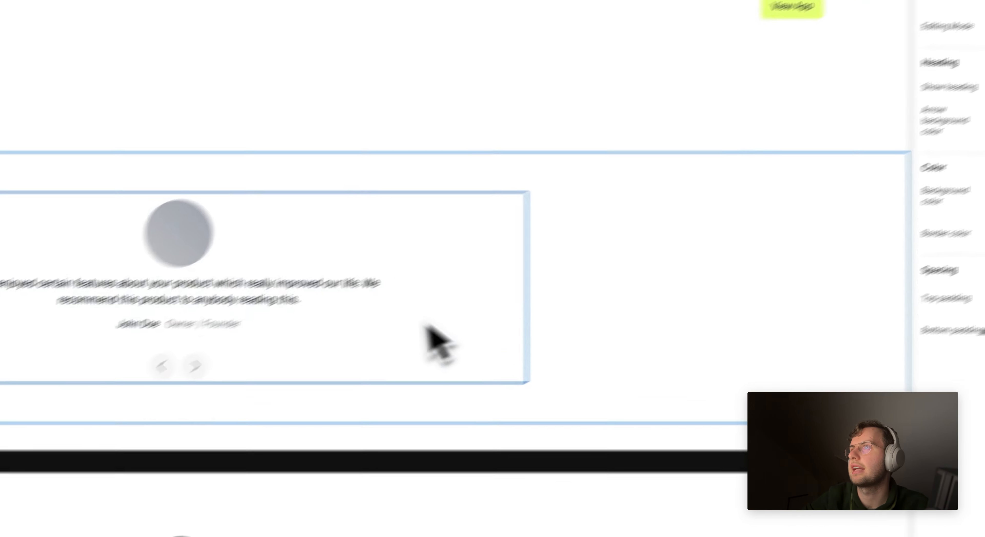
Choose the first PNG photo in the file library as the first testimonial's image, and open that testimonial's description settings
{"action": "left_click", "coordinate": [366, 265]}
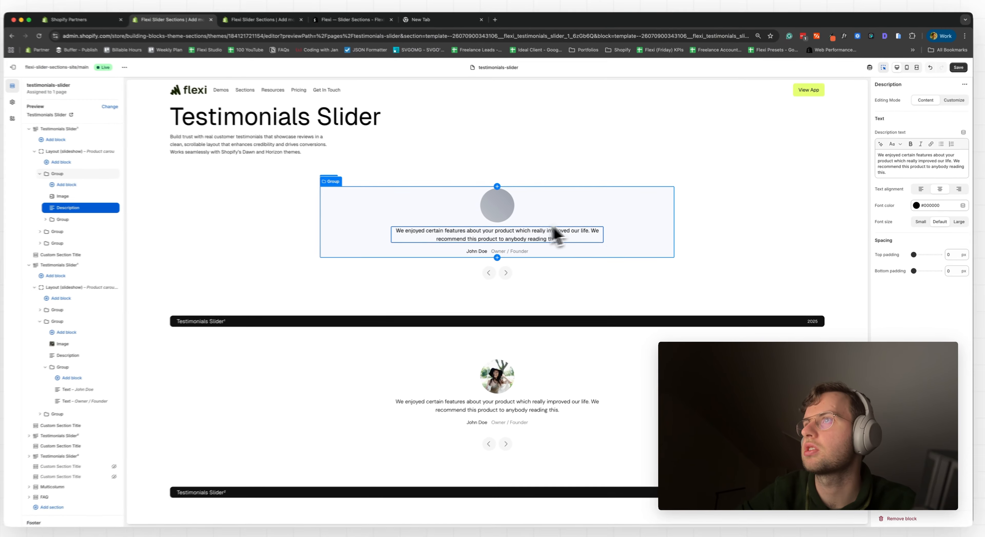
{"action": "left_click", "coordinate": [501, 204]}
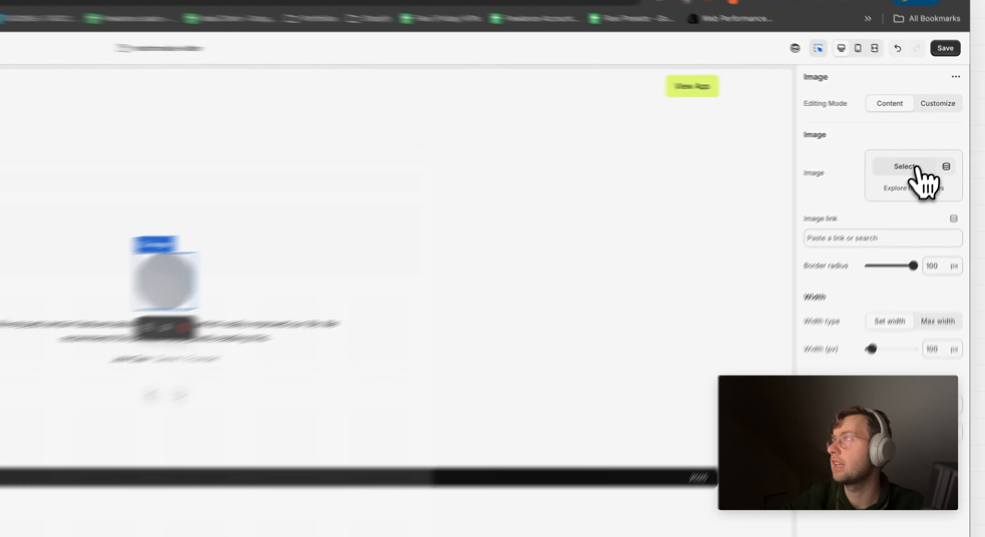
{"action": "left_click", "coordinate": [932, 139]}
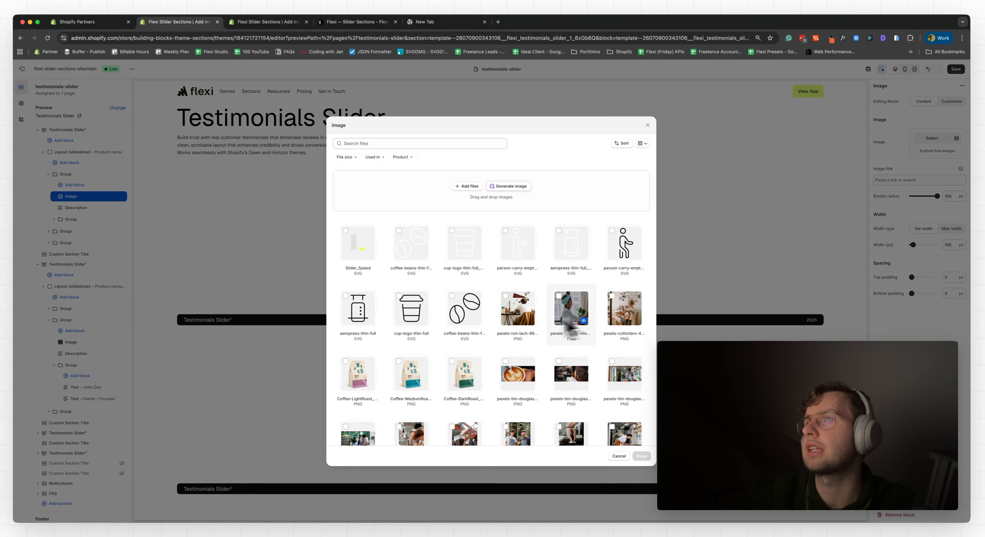
{"action": "left_click", "coordinate": [517, 310]}
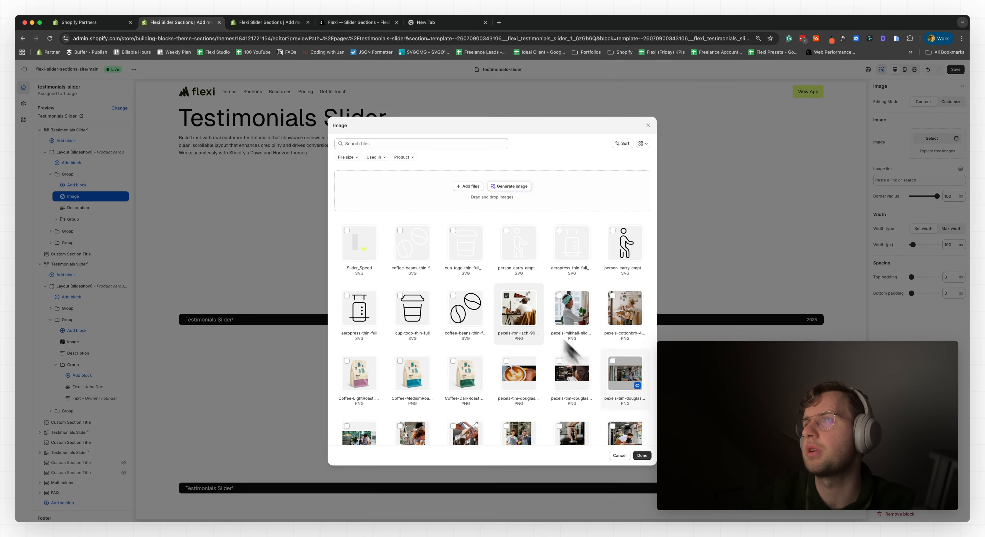
{"action": "left_click", "coordinate": [642, 457]}
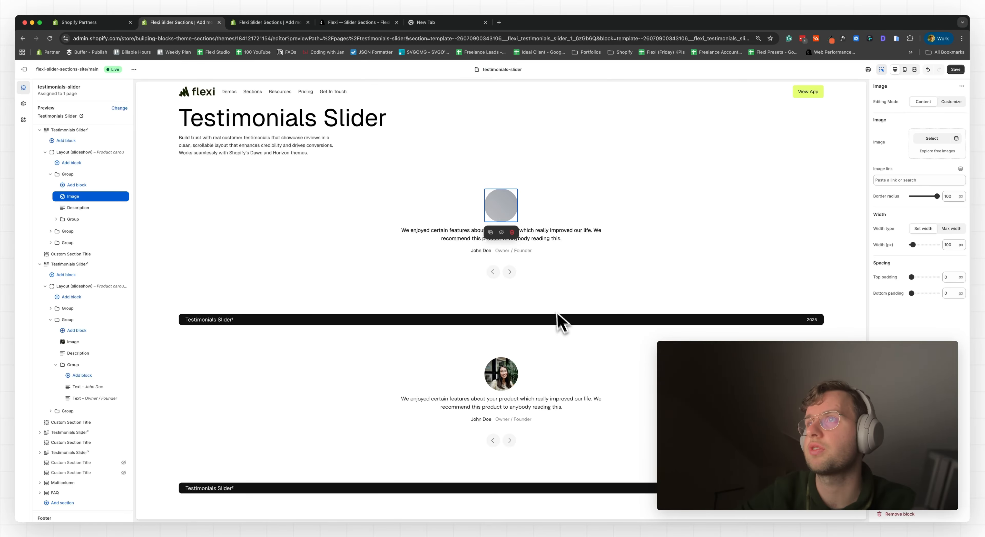
{"action": "left_click", "coordinate": [543, 237]}
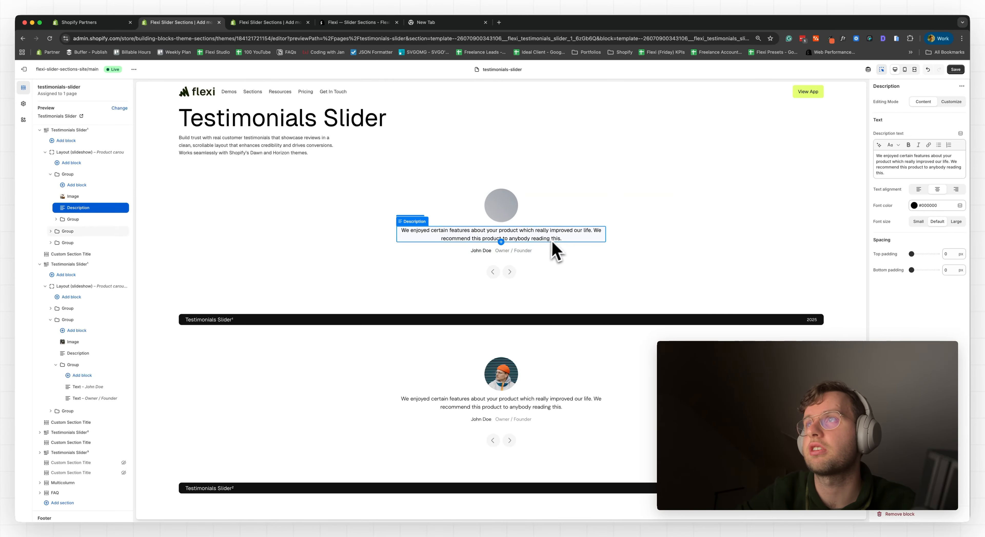